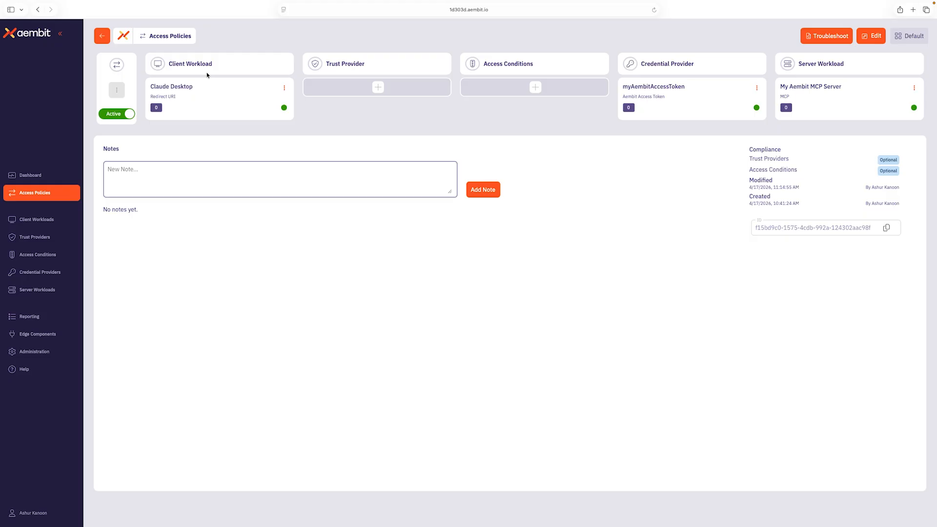
Open your user profile and view its API access details
left_click(43, 514)
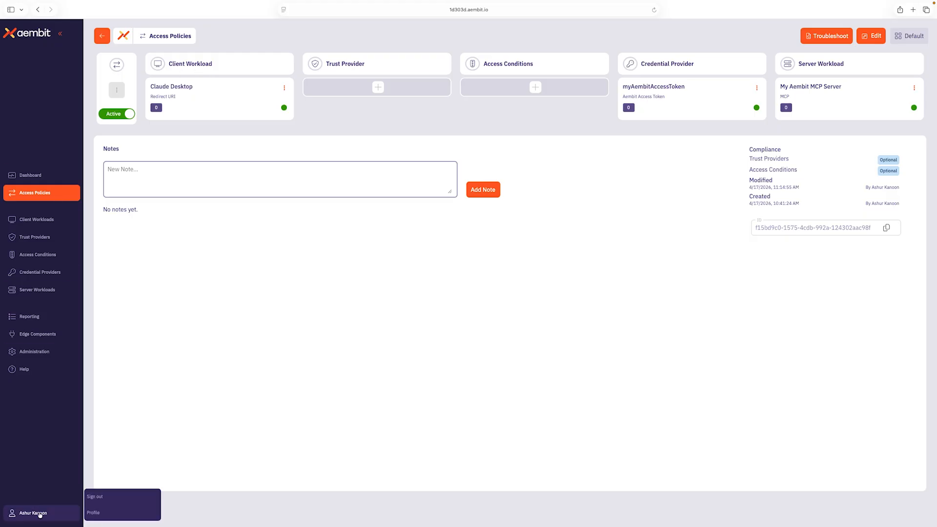
left_click(96, 513)
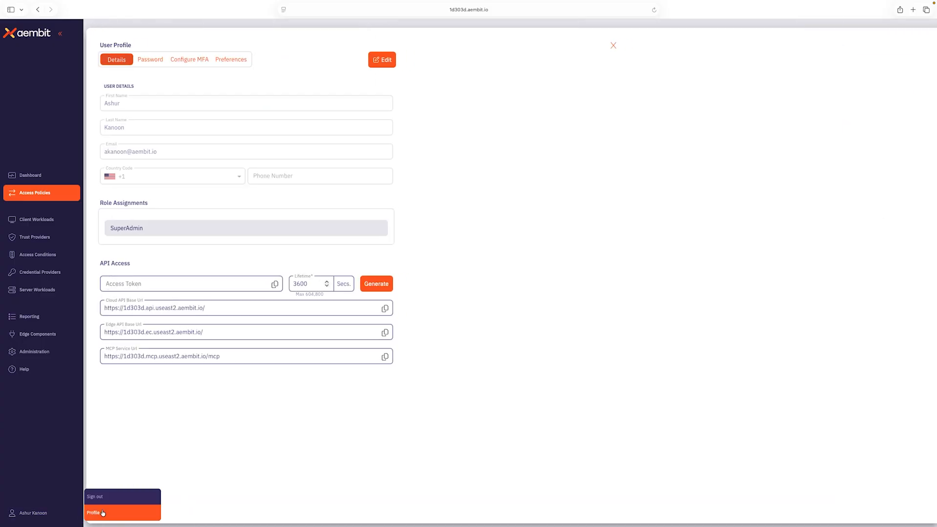
left_click(382, 288)
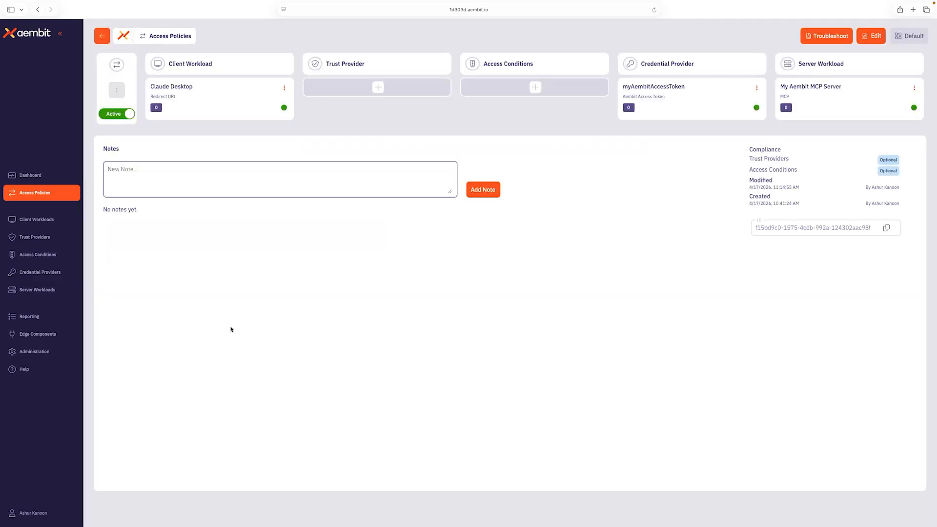
Open the myAembitAccessToken credential provider, verify it, and close the panel
left_click(676, 102)
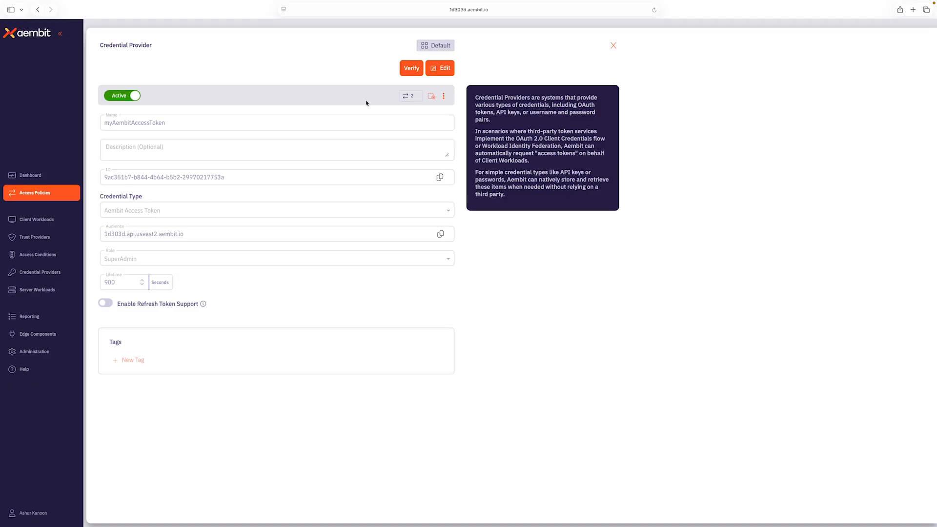
left_click(408, 69)
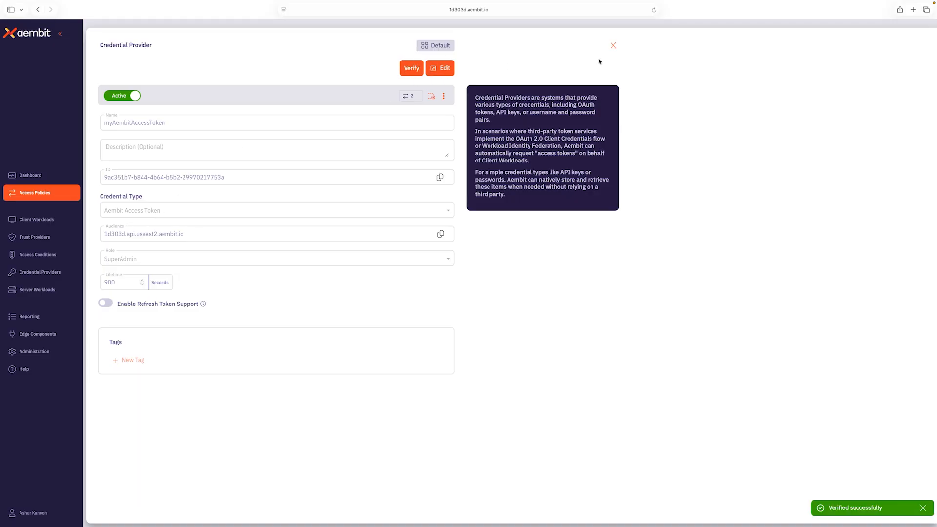
left_click(613, 46)
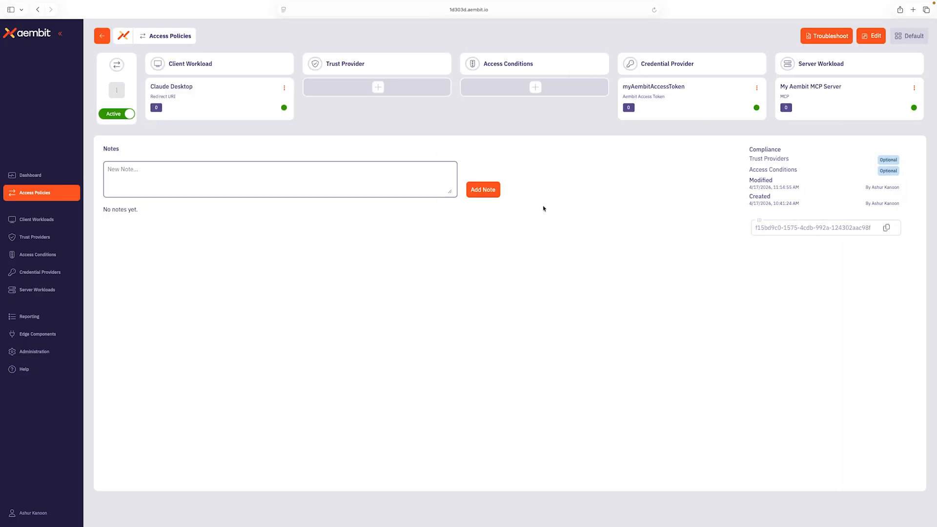
Open the My Aembit MCP Server workload and copy the MCP Service URL from your user profile
left_click(827, 97)
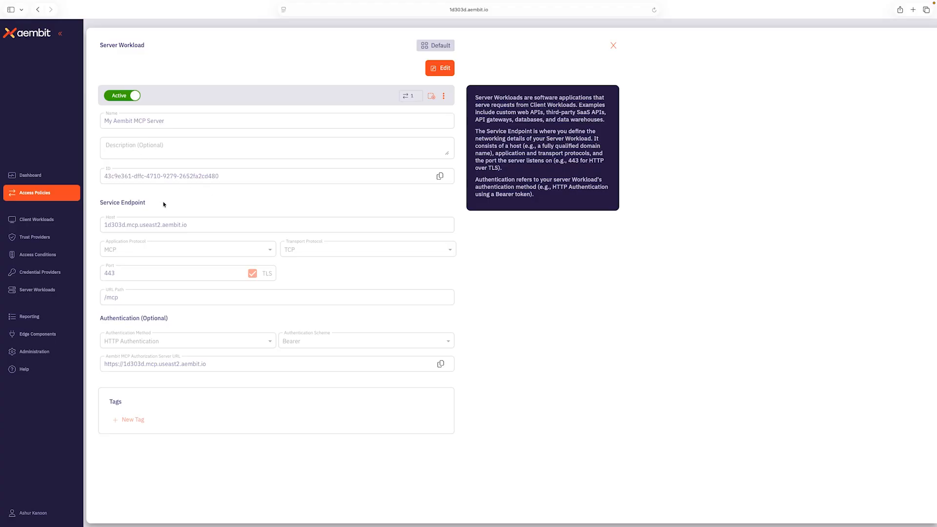
left_click(61, 508)
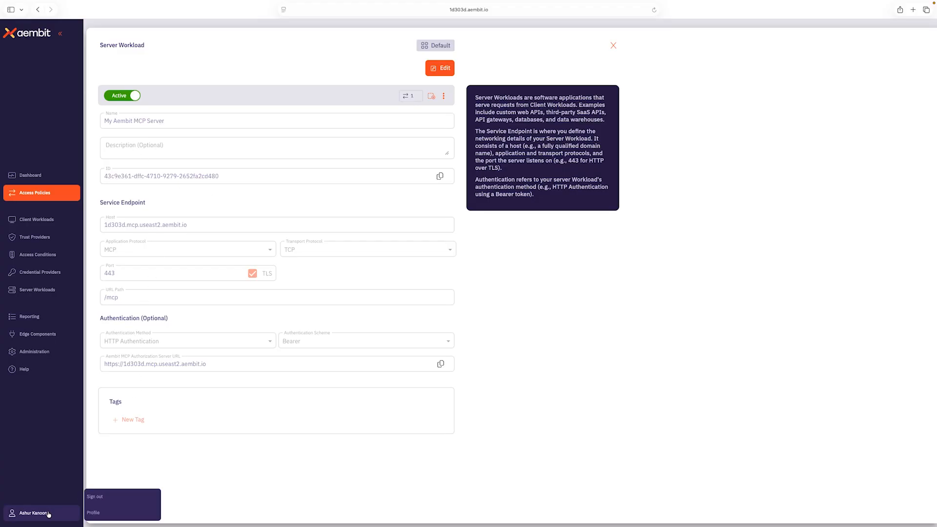
left_click(103, 514)
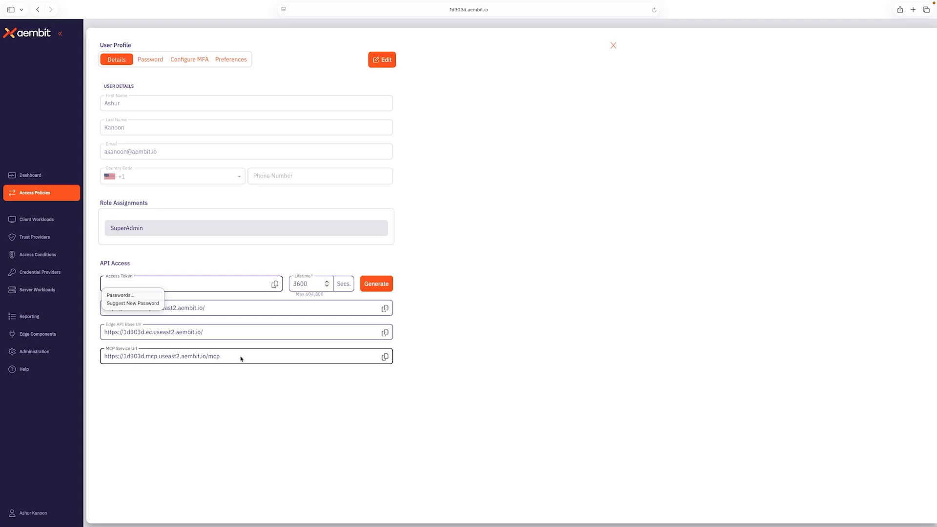
left_click(385, 357)
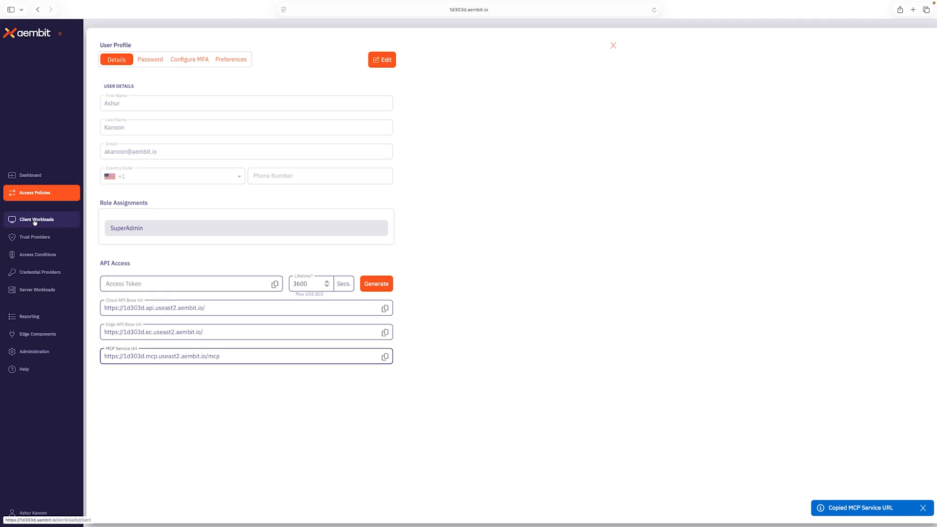
Close the open panels and open the Claude Desktop client workload's details
left_click(57, 194)
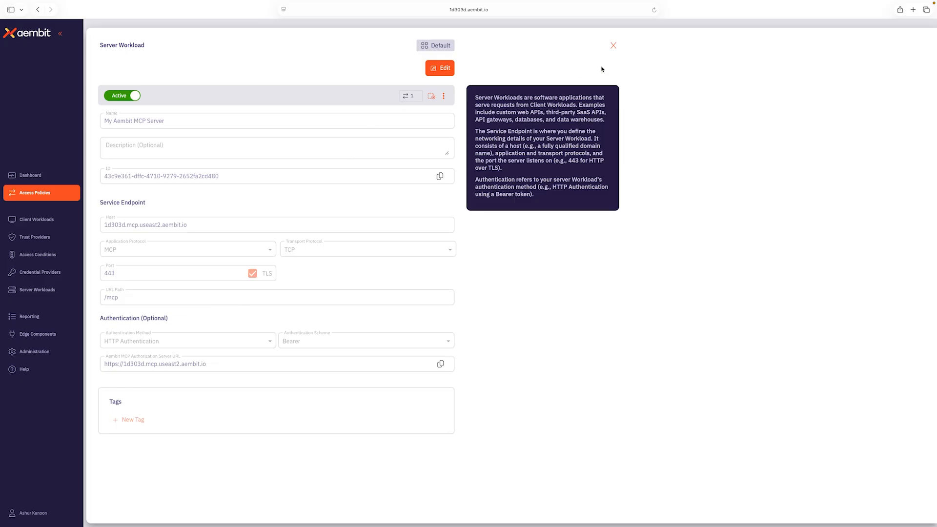
left_click(614, 45)
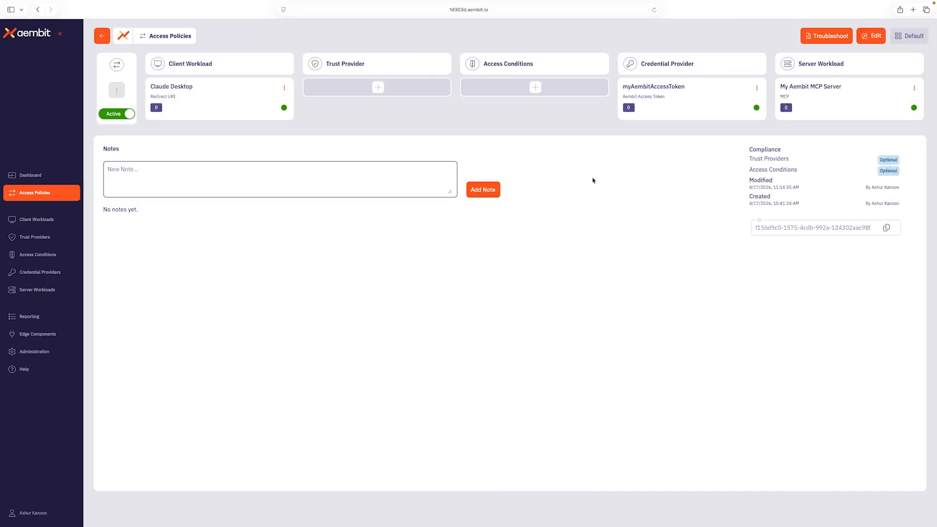
left_click(214, 114)
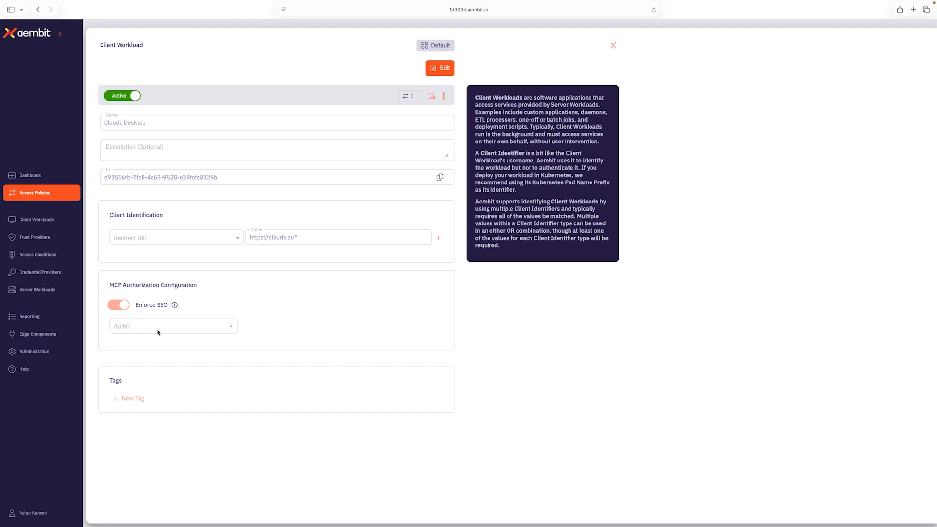
Open the Identity Providers list under Administration and review its entries
left_click(49, 353)
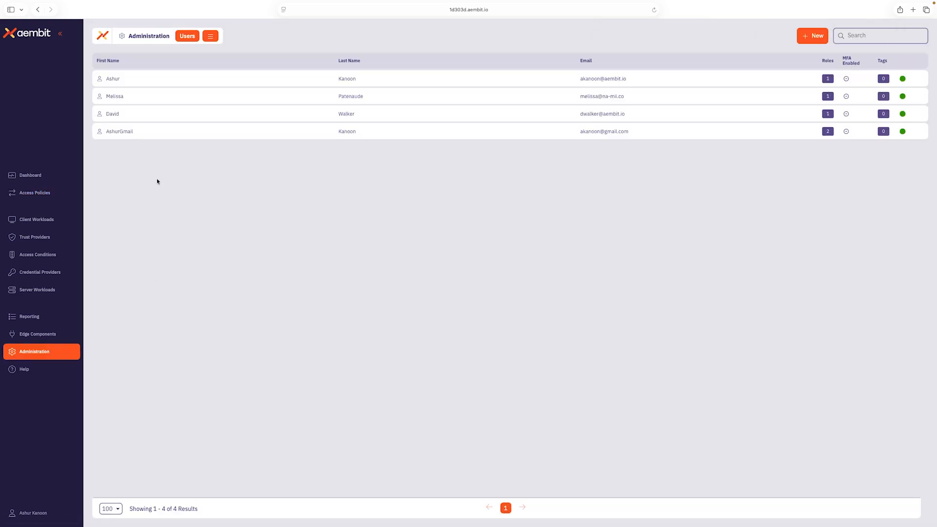
left_click(191, 37)
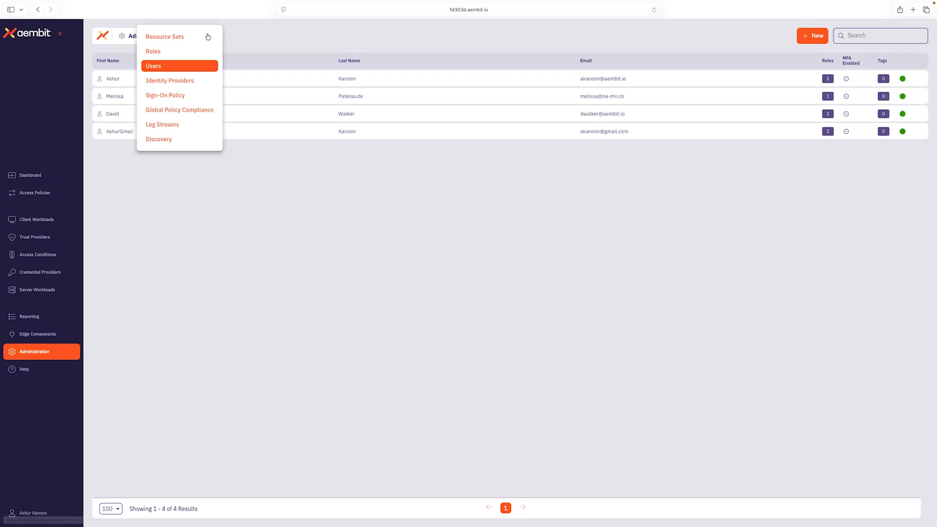
left_click(193, 84)
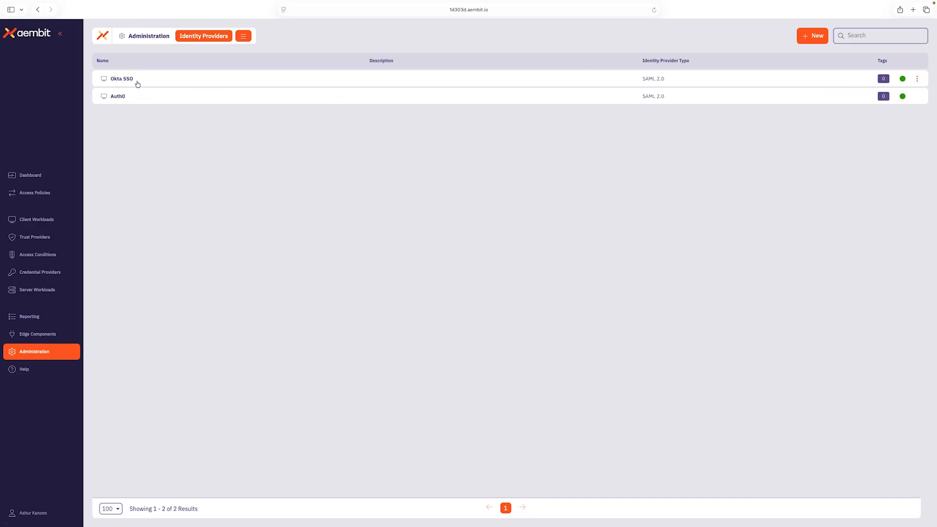
mouse_move(137, 85)
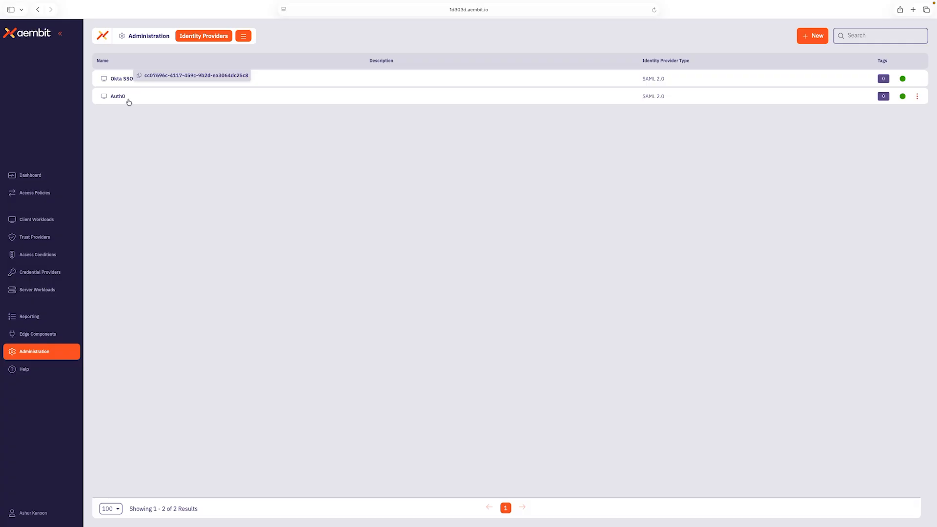
mouse_move(129, 101)
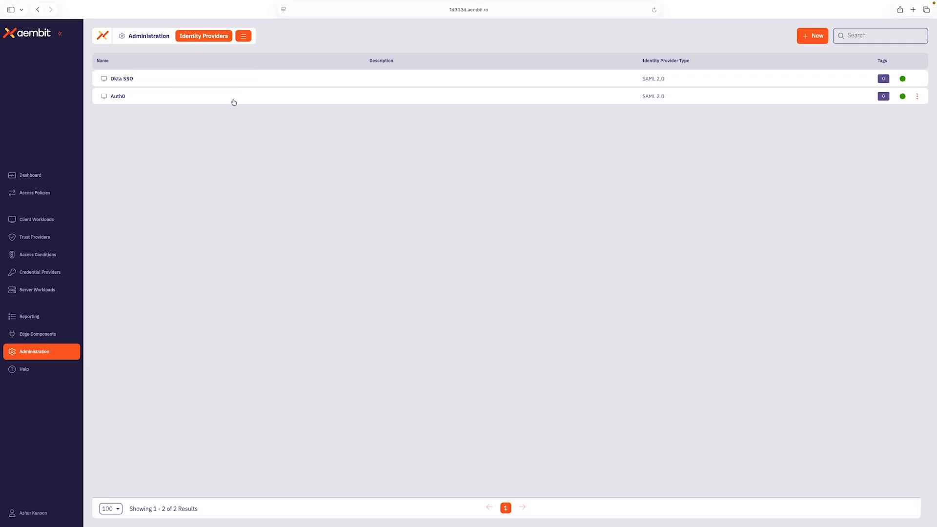
mouse_move(243, 99)
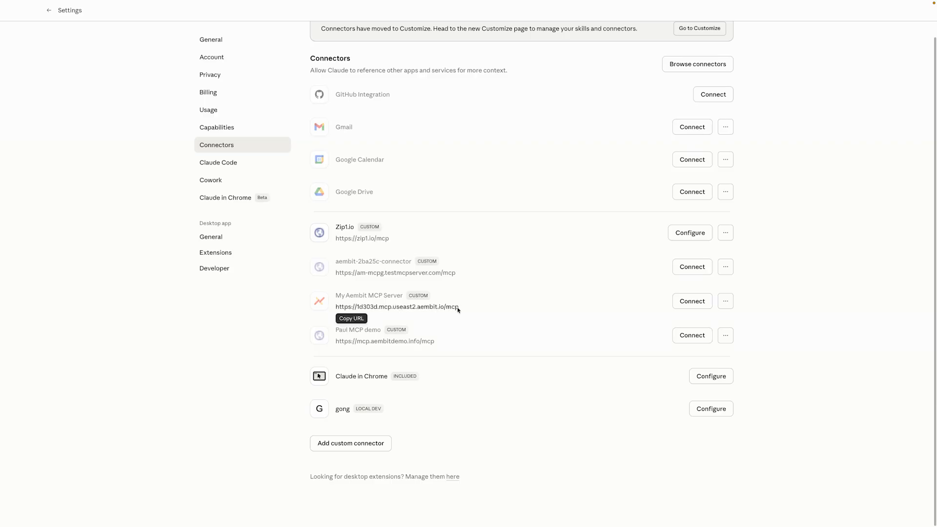
Switch to Claude and connect the My Aembit MCP Server connector, signing in to Aembit with the saved e-mail and password
left_click(692, 301)
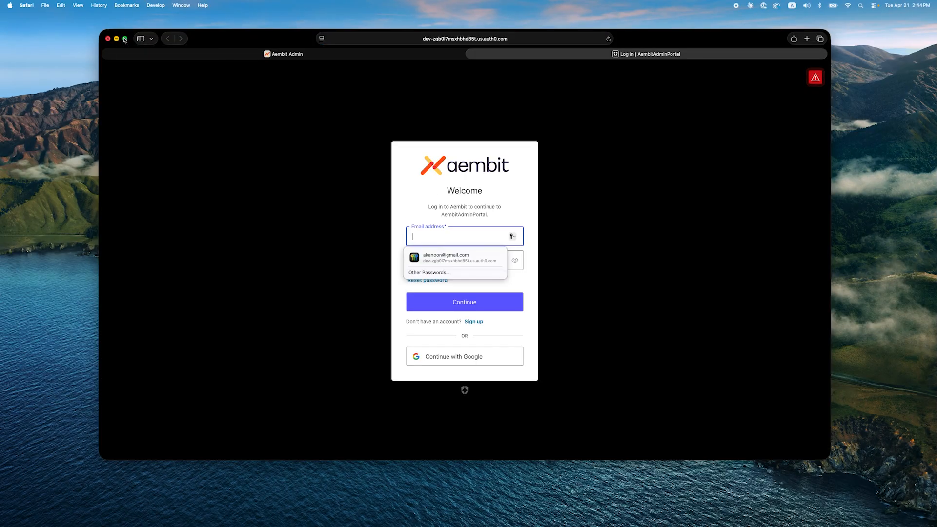
left_click(124, 39)
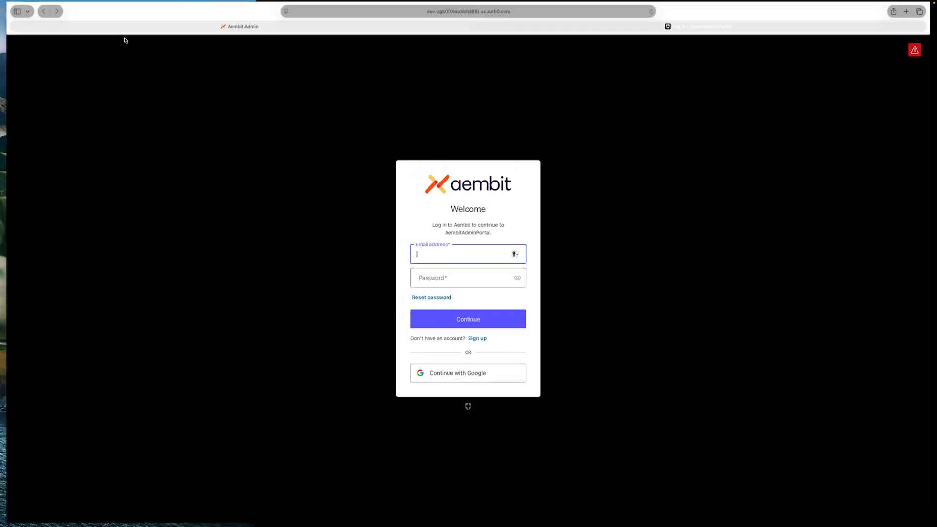
left_click(454, 278)
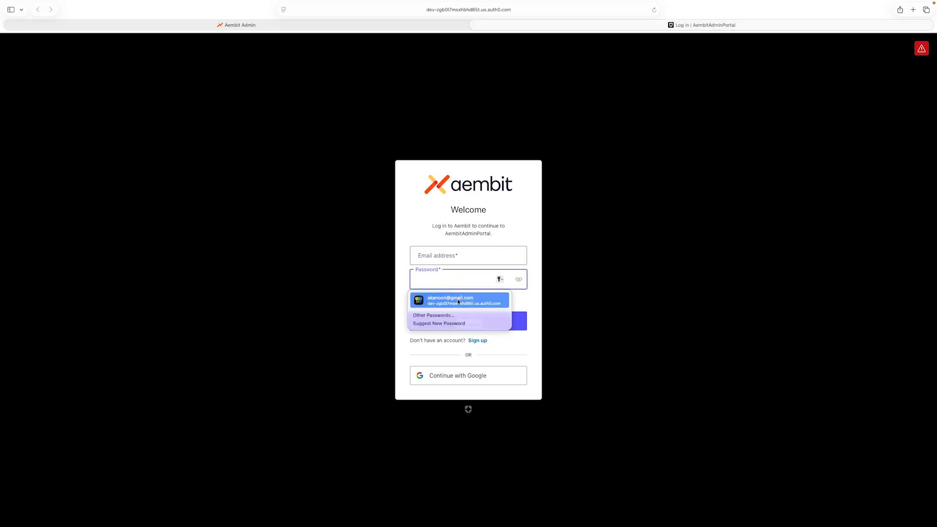
left_click(456, 300)
left_click(474, 325)
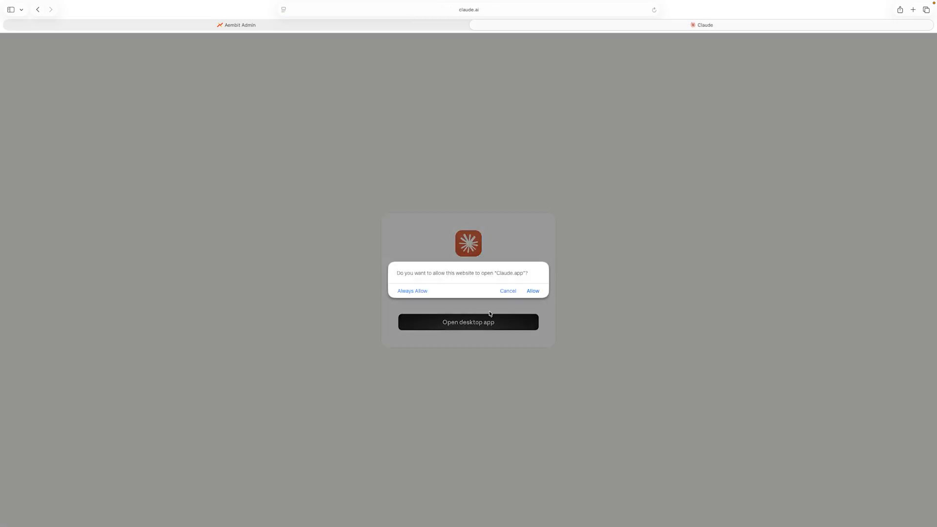
Allow the website to open the Claude app and return to the connector settings
left_click(533, 292)
mouse_move(184, 1)
left_click(28, 21)
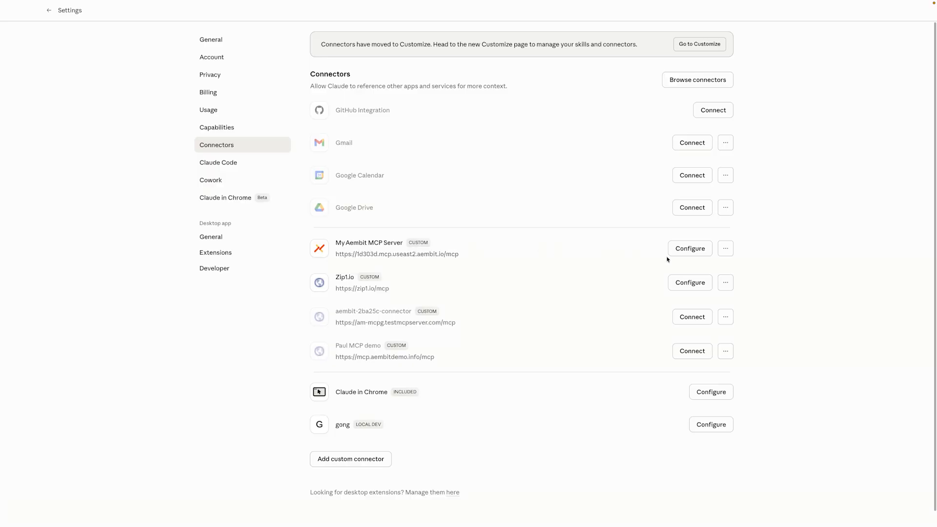
Open the My Aembit MCP Server connector's configuration to review its tool permissions, and go back
left_click(690, 249)
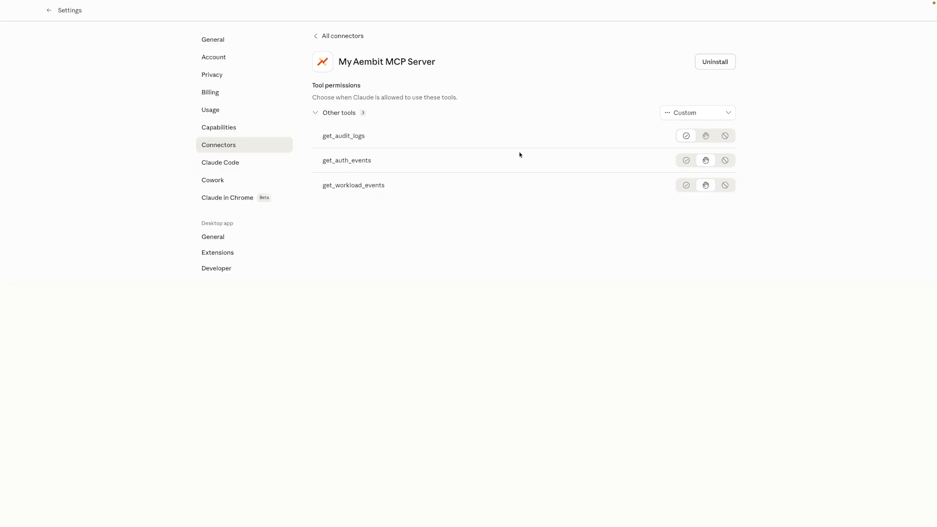
left_click(49, 11)
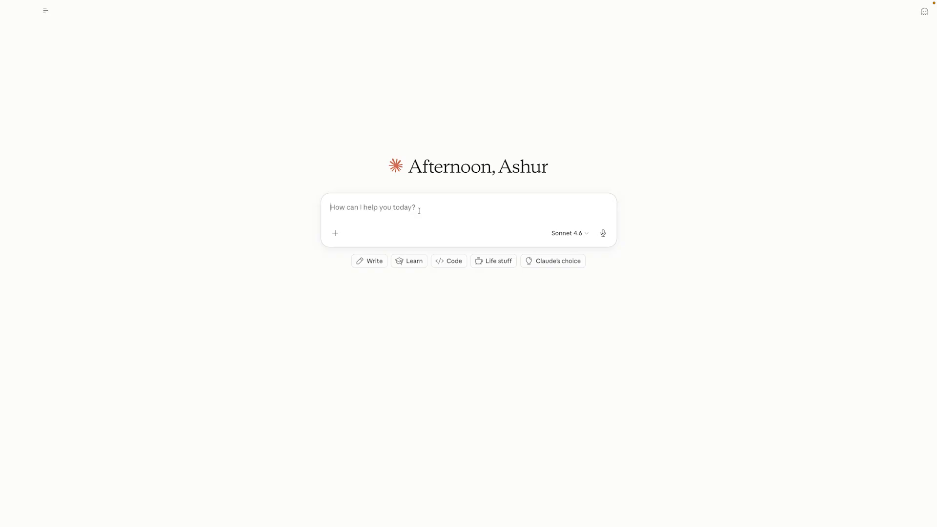
Ask Claude in a new chat what the named user did the last time he logged into his aembit tenant
type("wha")
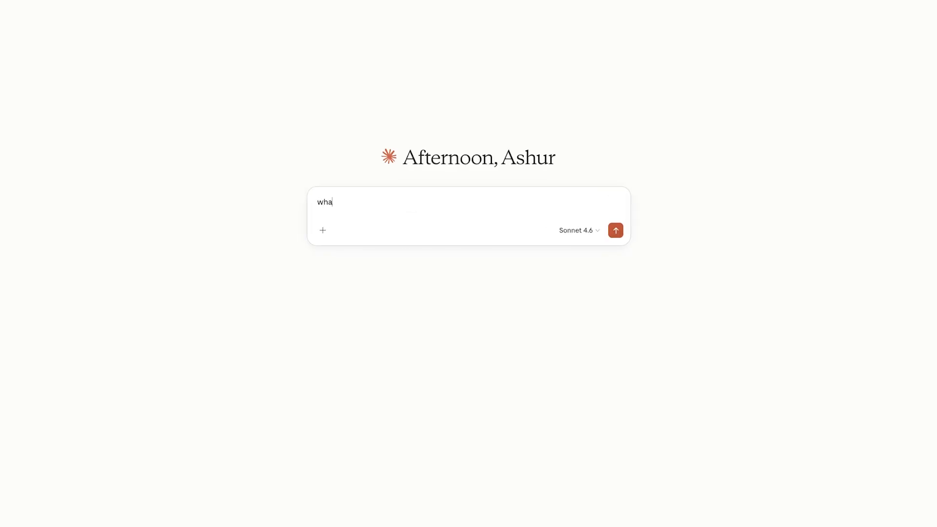
type("t did Ashur do the last time h")
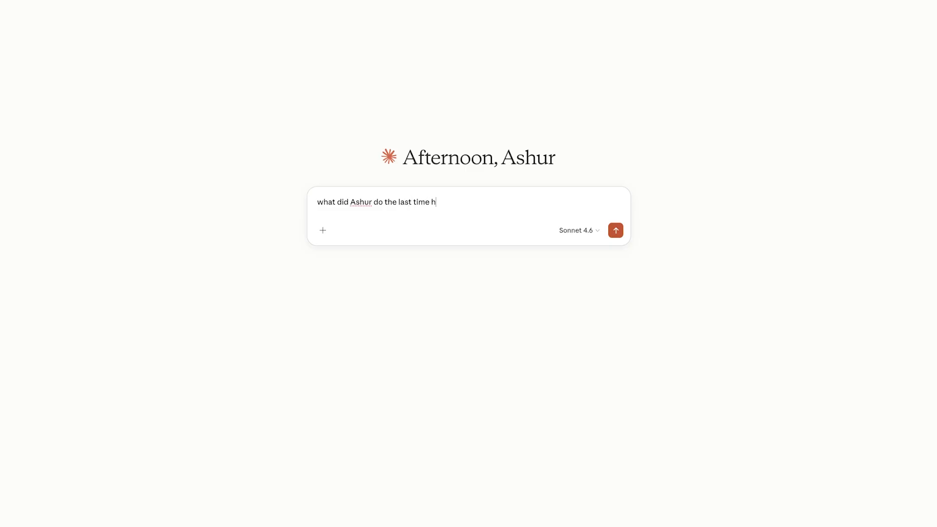
type("e logged into his aembit teantn")
key("BackSpace")
key("BackSpace")
key("BackSpace")
key("BackSpace")
type("nant?")
key("Return")
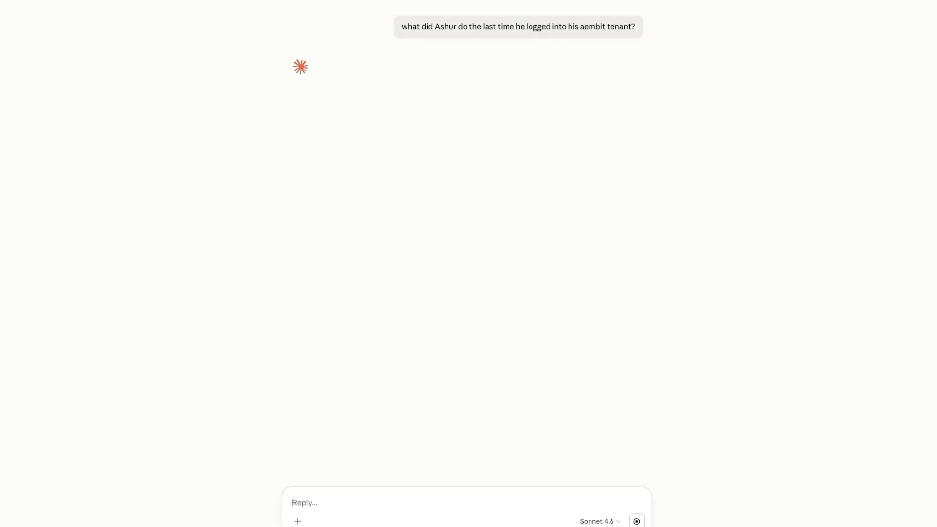